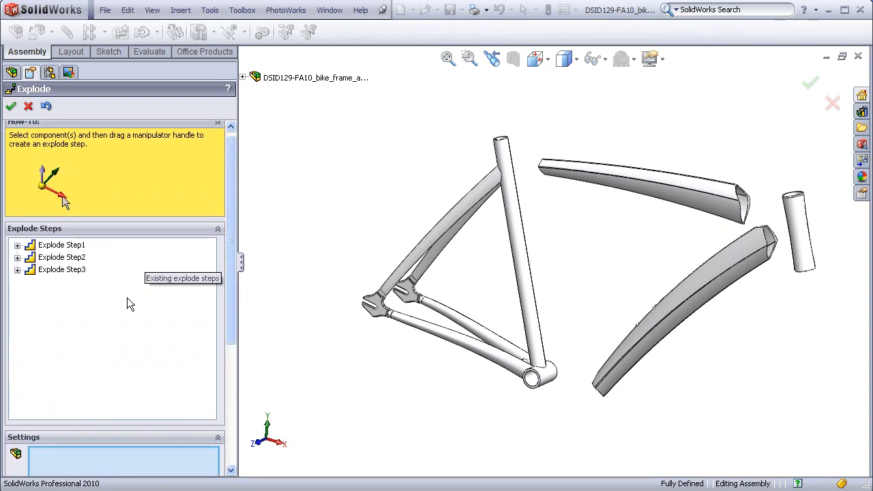
- Check which frame components Explode Step1, Explode Step2 and Explode Step3 move
click(66, 247)
click(72, 259)
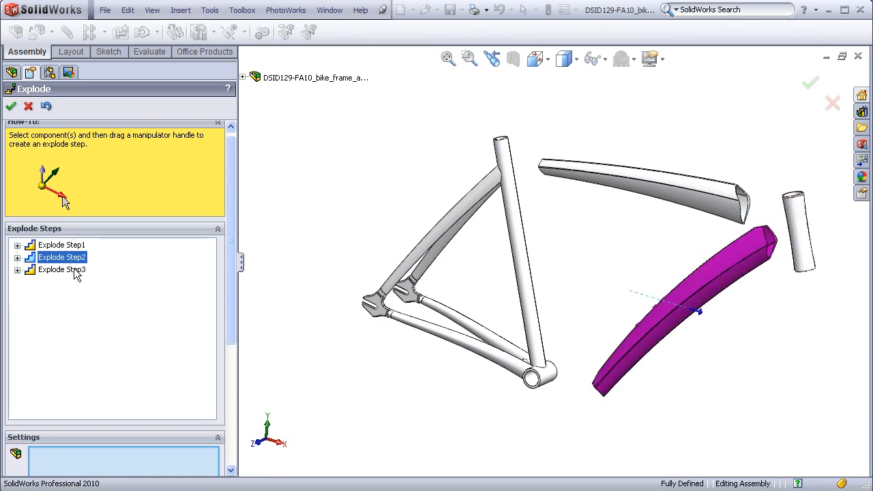
click(77, 272)
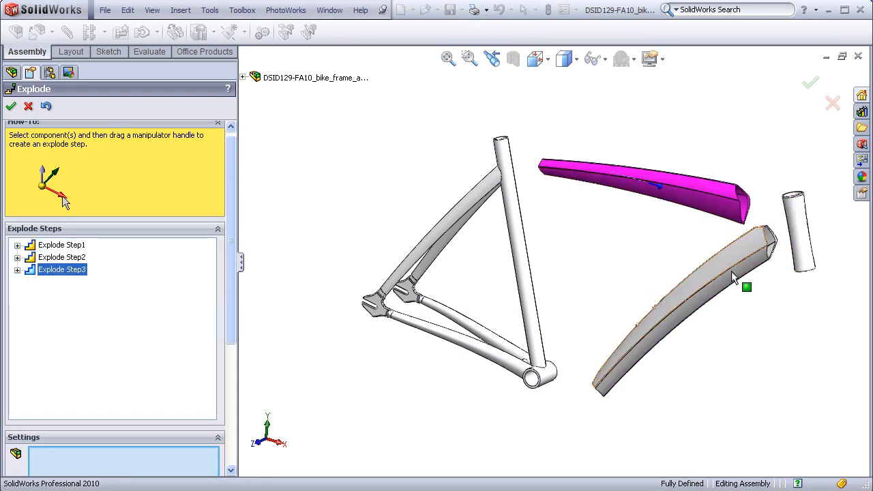
- Explode both chain stays, dropouts and seat stays plus the brake and stay bridges together about 179 mm rearward along X, away from the seat tube
drag(232, 271, 229, 388)
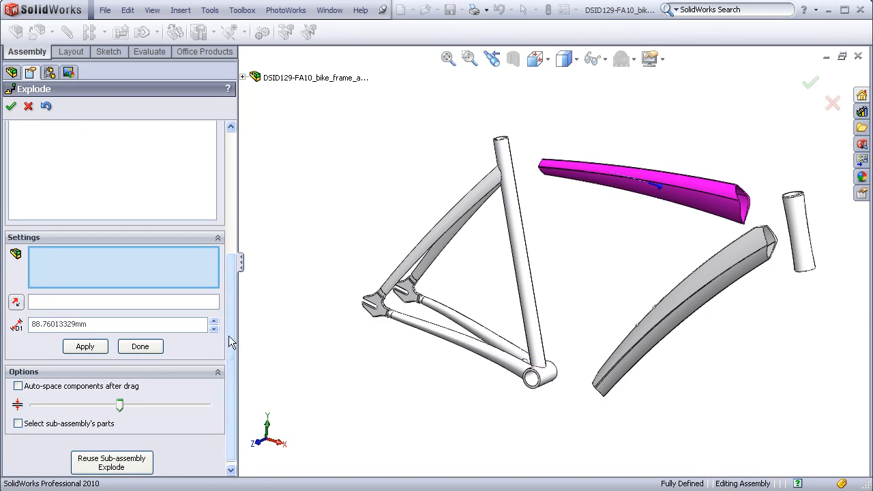
drag(228, 336, 228, 354)
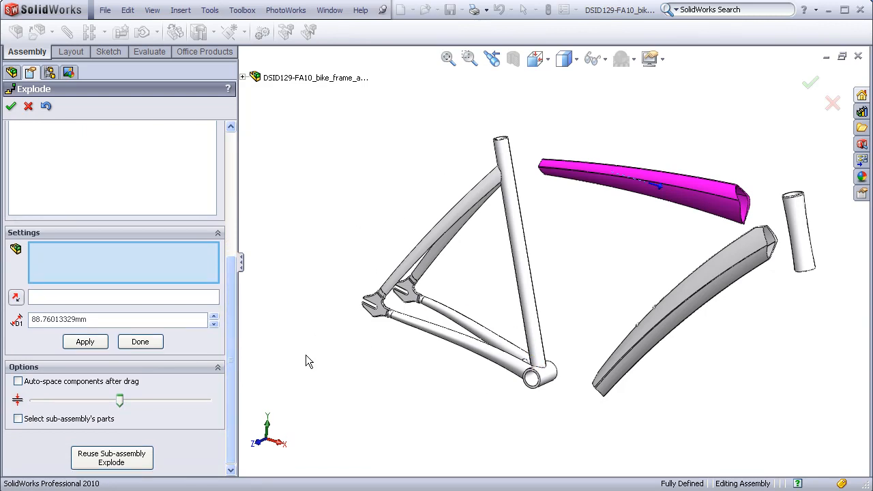
click(521, 369)
click(471, 330)
click(411, 302)
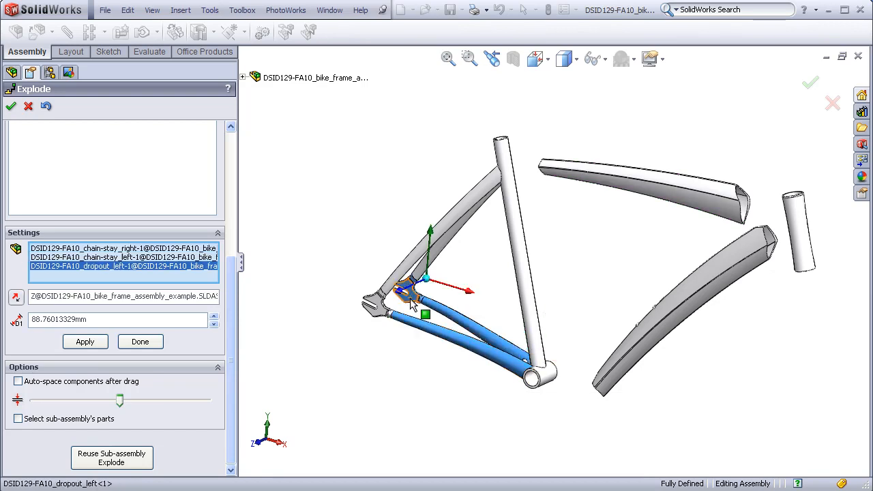
click(373, 304)
click(425, 276)
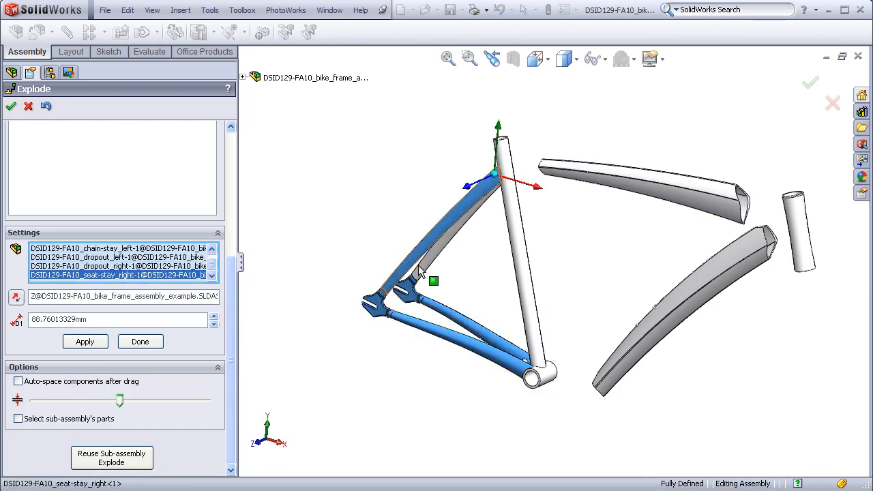
middle_drag(439, 282, 535, 328)
click(513, 239)
click(513, 237)
scroll(534, 328, down, 3)
click(534, 347)
scroll(600, 275, up, 4)
middle_drag(596, 274, 595, 236)
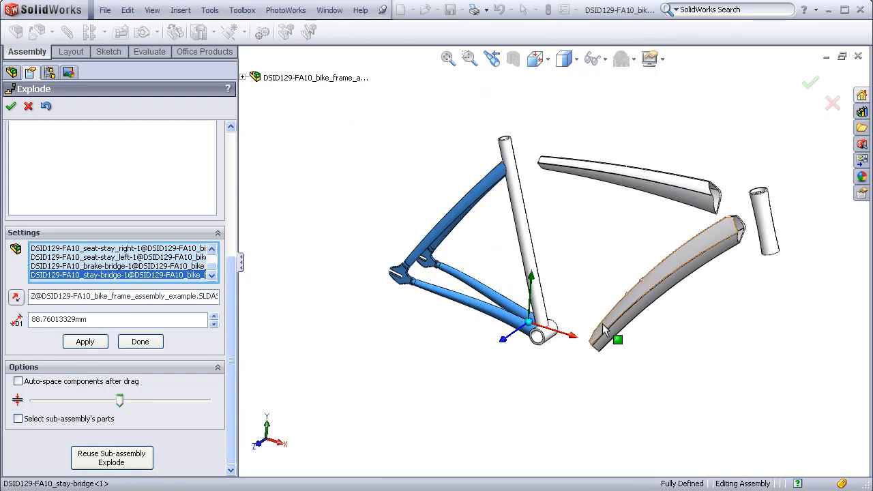
drag(573, 340, 513, 318)
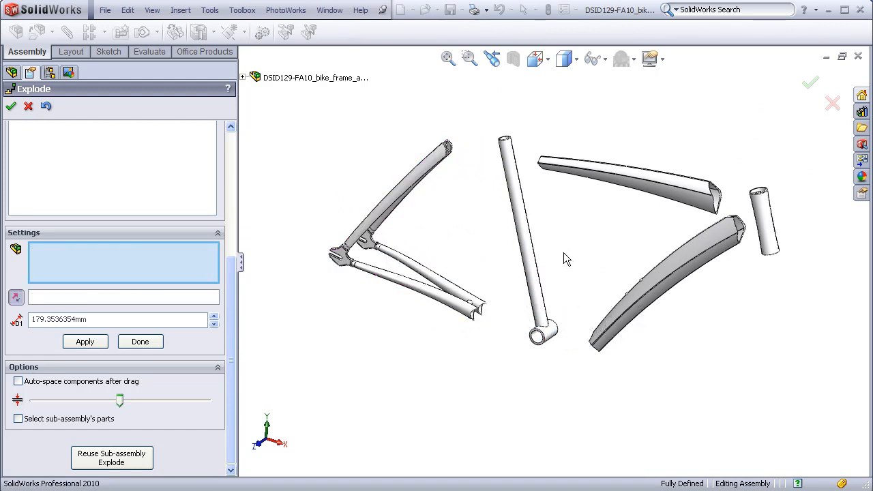
- Explode the right seat stay, right dropout and right chain stay together about 158 mm outward along Z
scroll(479, 234, down, 2)
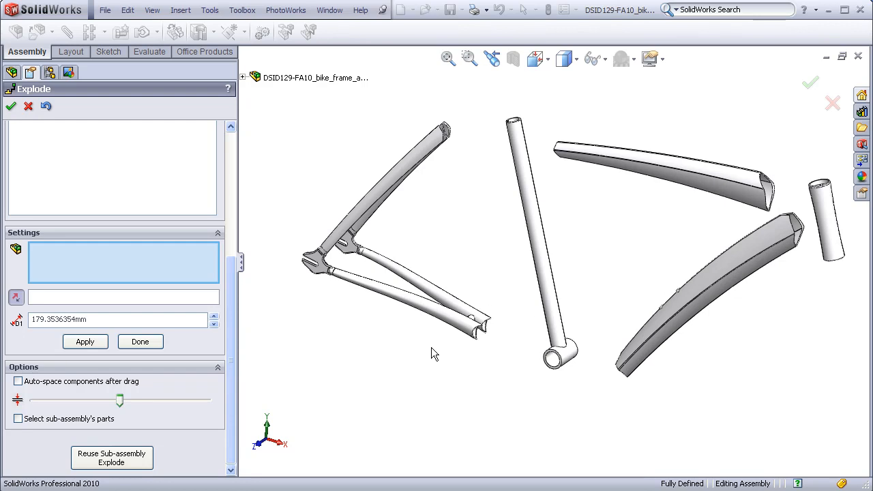
click(359, 236)
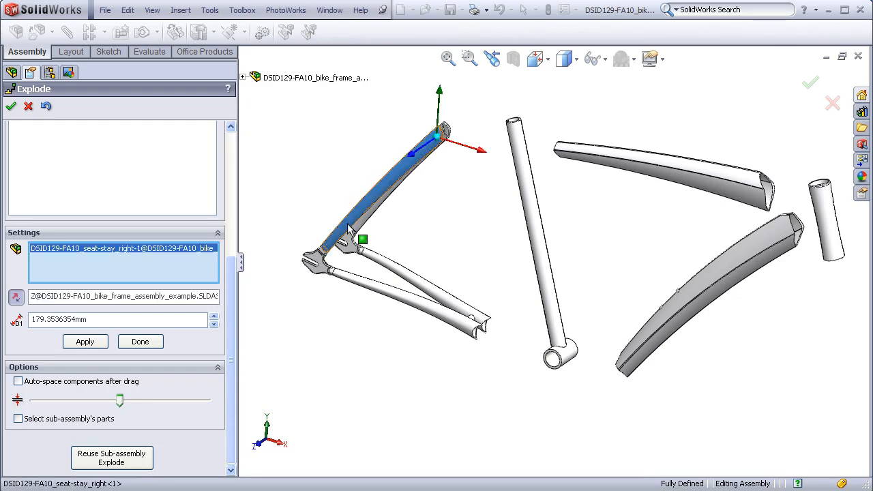
ctrl+click(321, 266)
ctrl+click(354, 282)
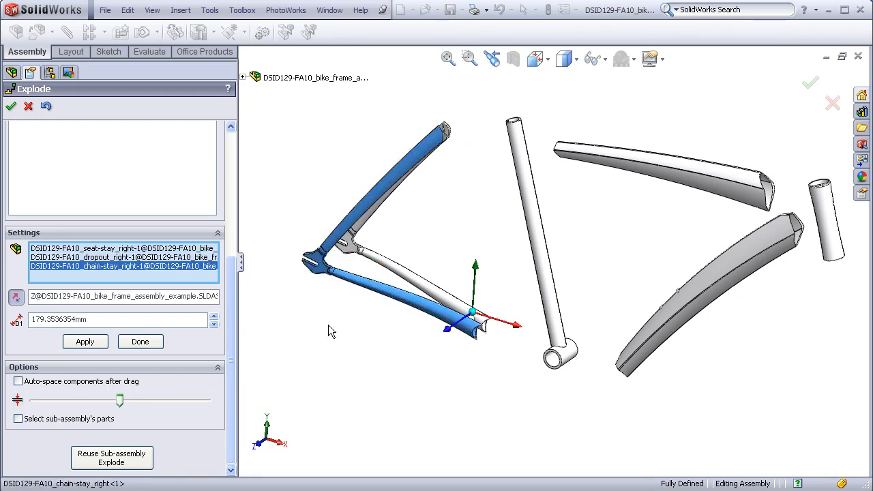
drag(447, 332, 395, 346)
- Explode the left chain stay, left dropout and left seat stay about 162 mm outward along Z, opposite the right side
click(398, 285)
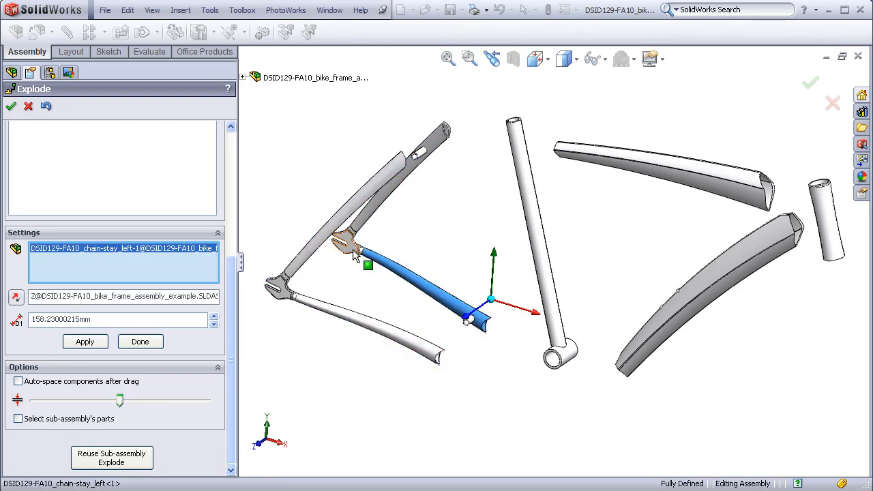
click(358, 253)
click(364, 218)
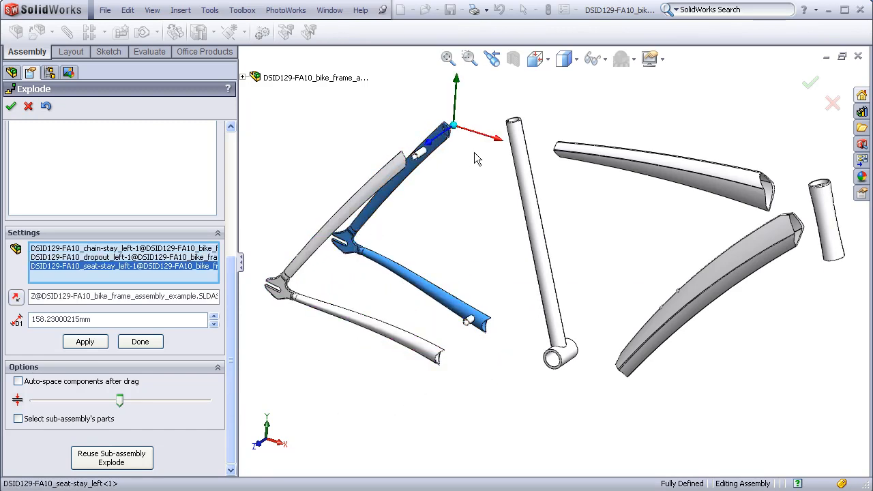
drag(432, 143, 470, 124)
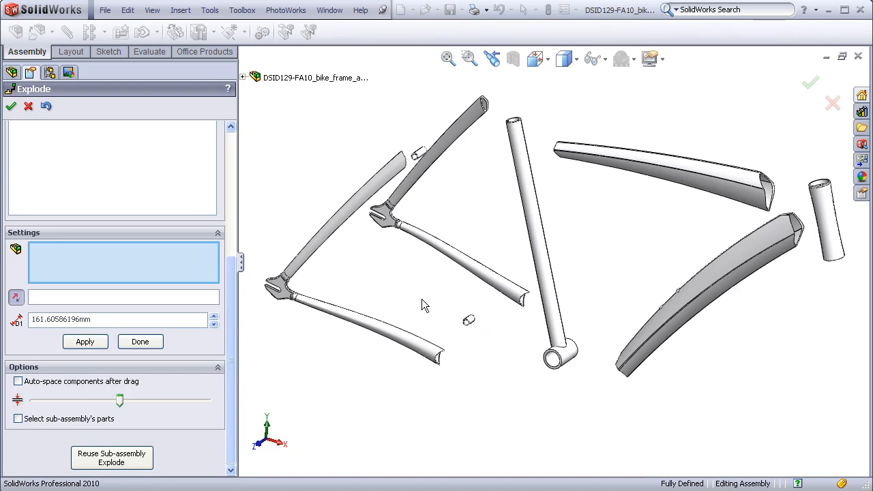
- Explode the left and right dropouts together about 84 mm rearward along X, clear of the stays
scroll(420, 293, up, 1)
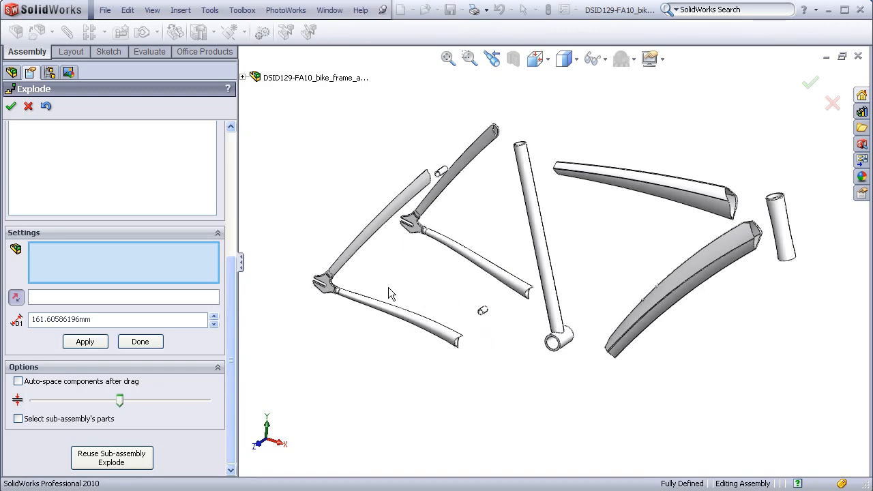
click(328, 288)
click(412, 232)
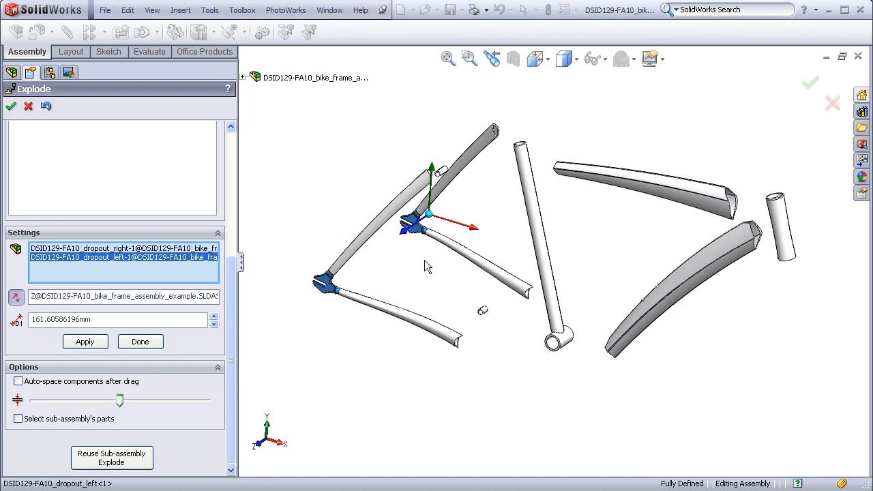
drag(477, 229, 447, 221)
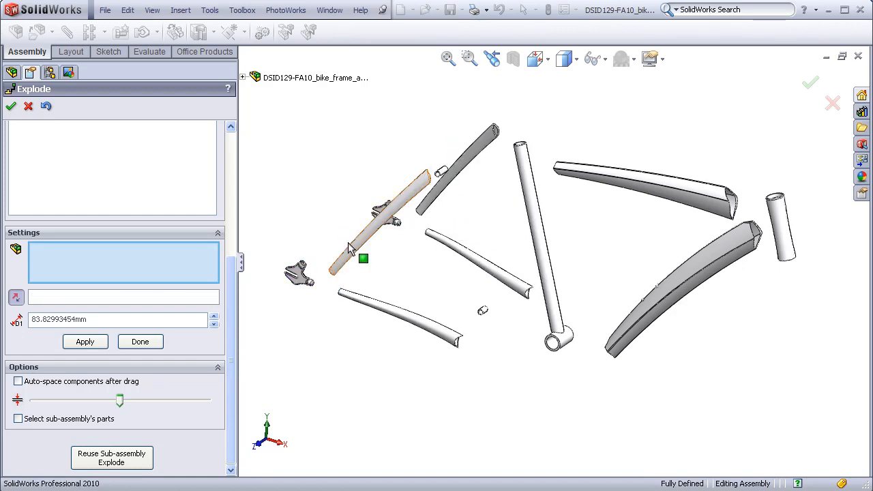
- Explode both dropouts about 60 mm downward along Y as an additional explode step
click(382, 214)
click(298, 273)
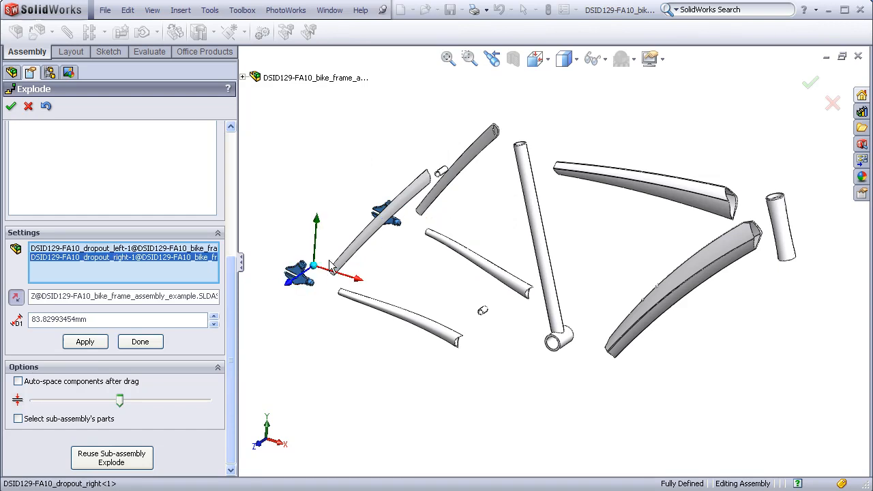
drag(317, 222, 316, 245)
click(292, 236)
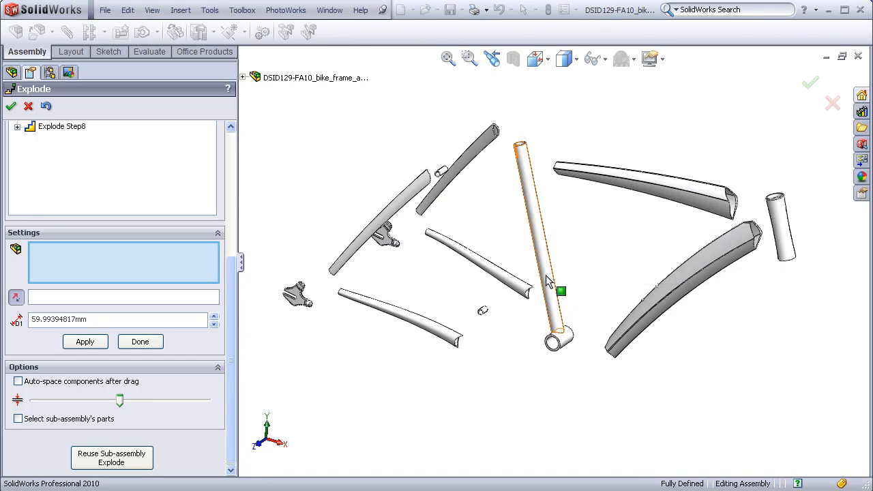
- Select the seat tube for a new explode step and show the temporary axes
click(531, 185)
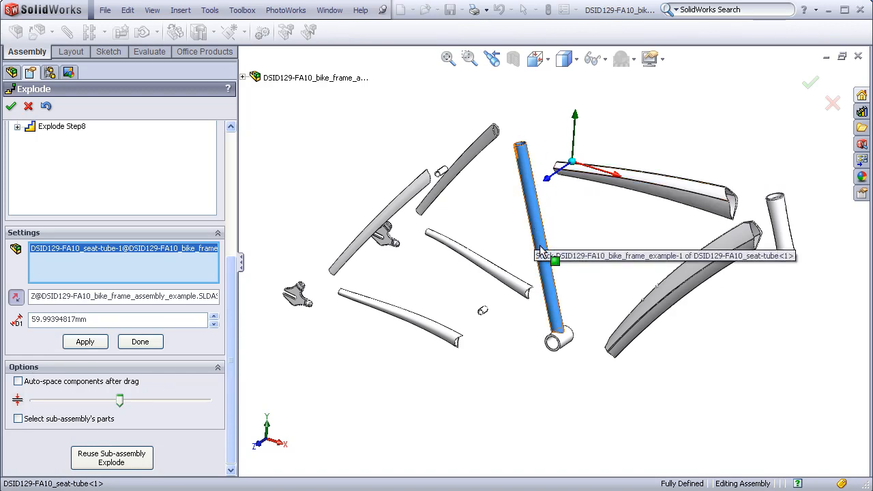
click(155, 12)
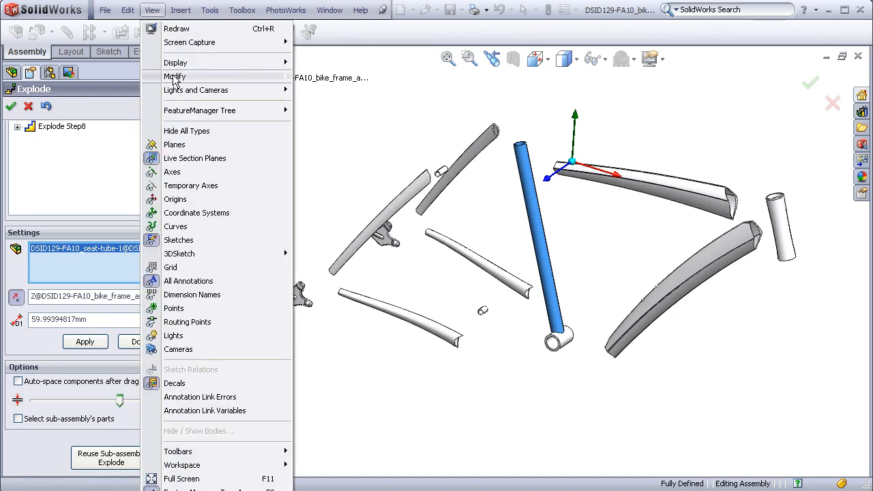
click(185, 185)
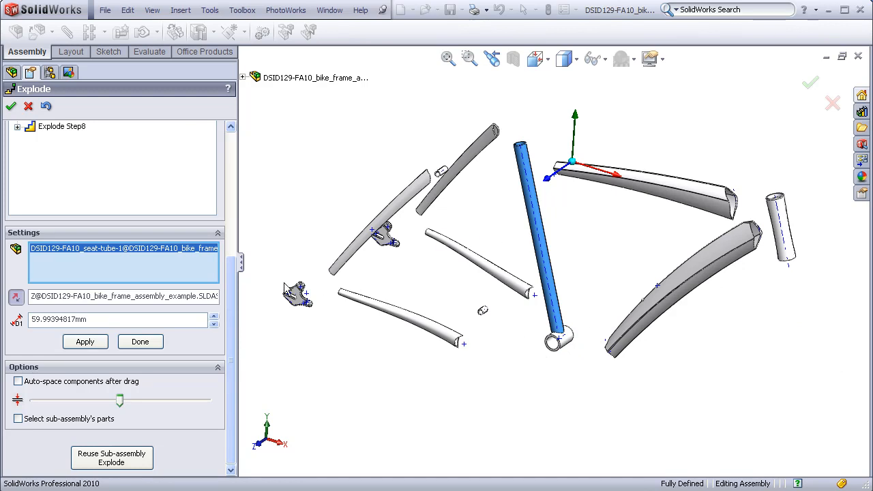
- Replace the explode direction with the seat tube's own axis to explode it about 134 mm upward, and hide the temporary axes
click(104, 297)
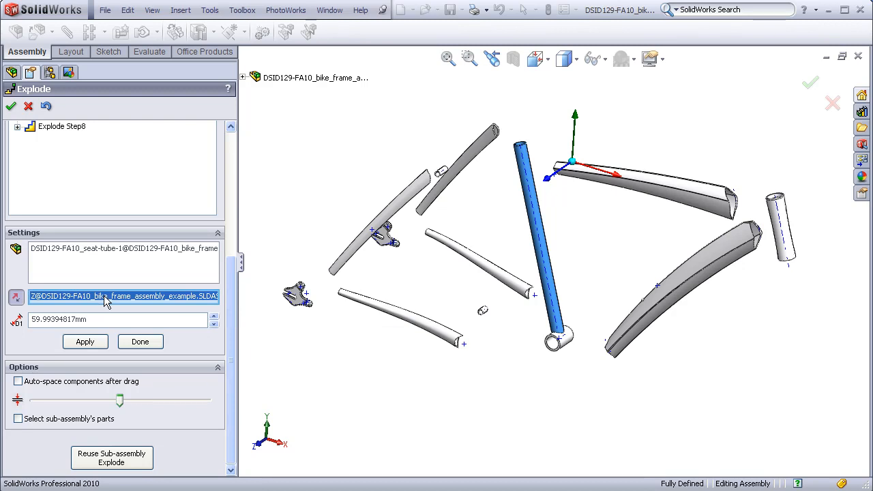
key(Delete)
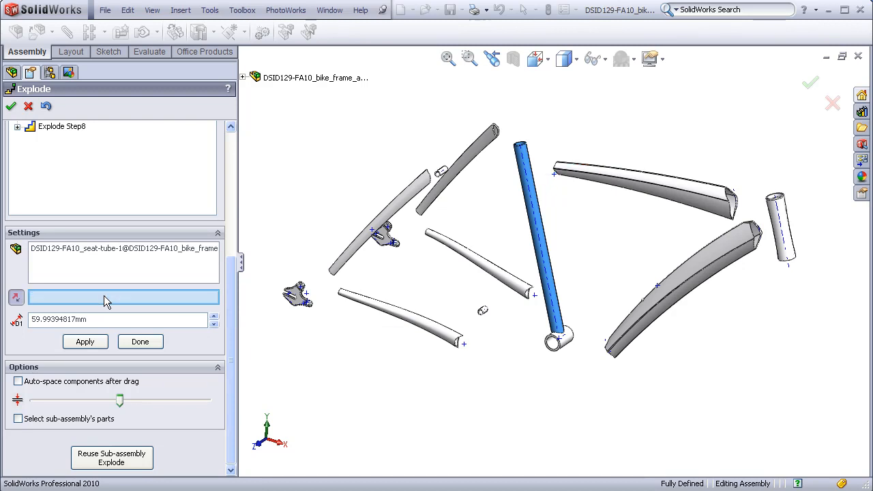
click(534, 215)
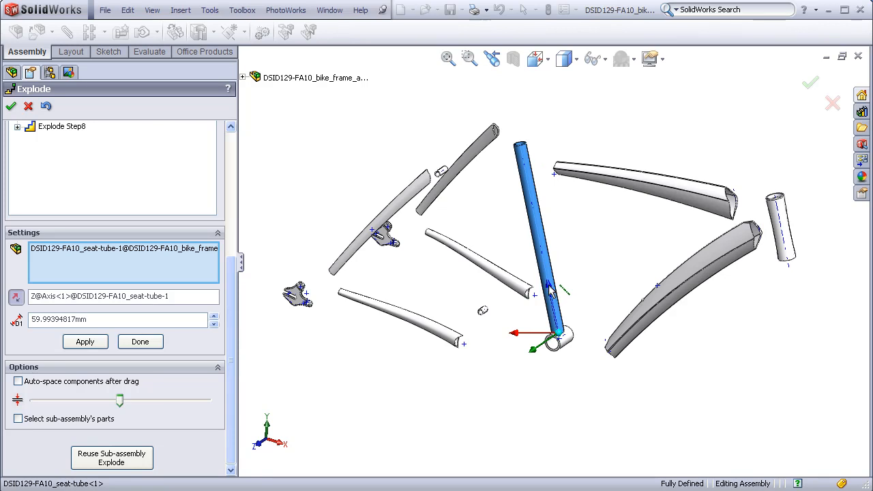
drag(550, 290, 536, 244)
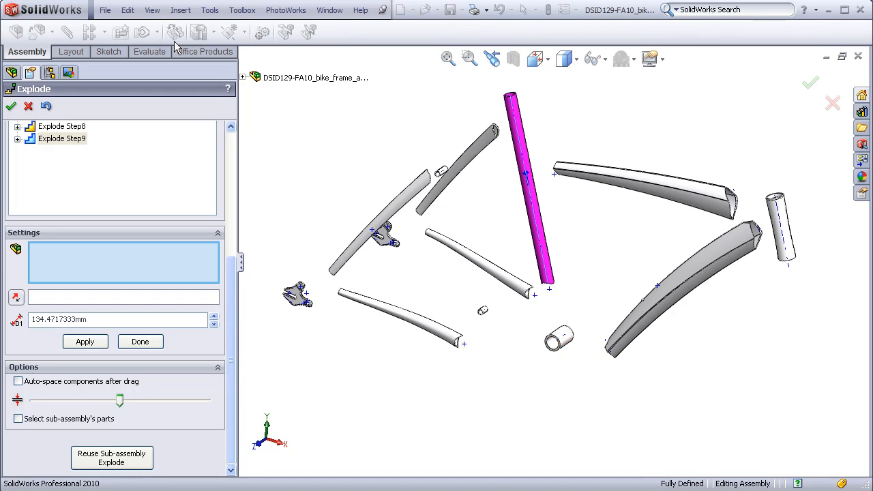
click(151, 10)
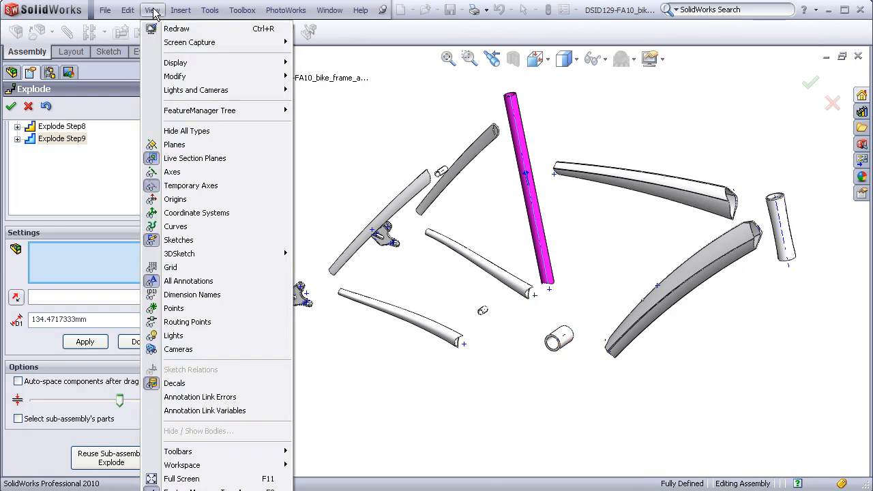
click(193, 186)
- Edit Explode Step1 so that the head tube's explode distance is 250 mm, and finish the edit
drag(232, 272, 233, 158)
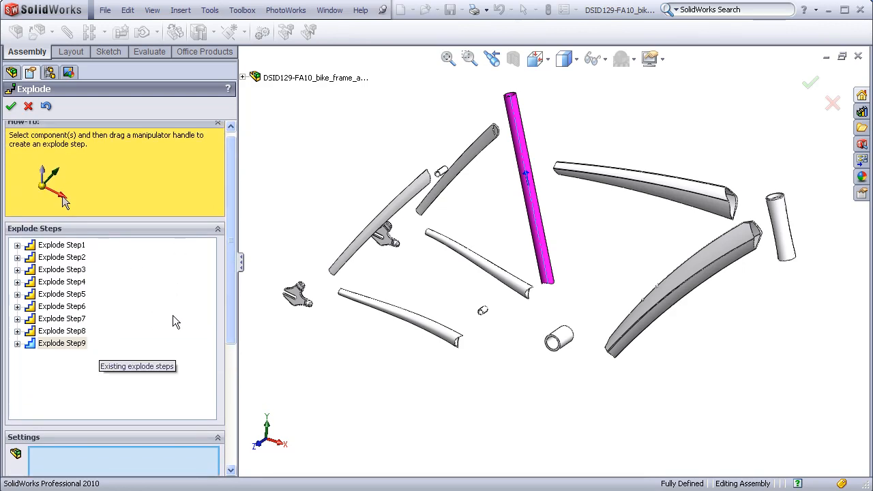
click(77, 245)
right_click(75, 247)
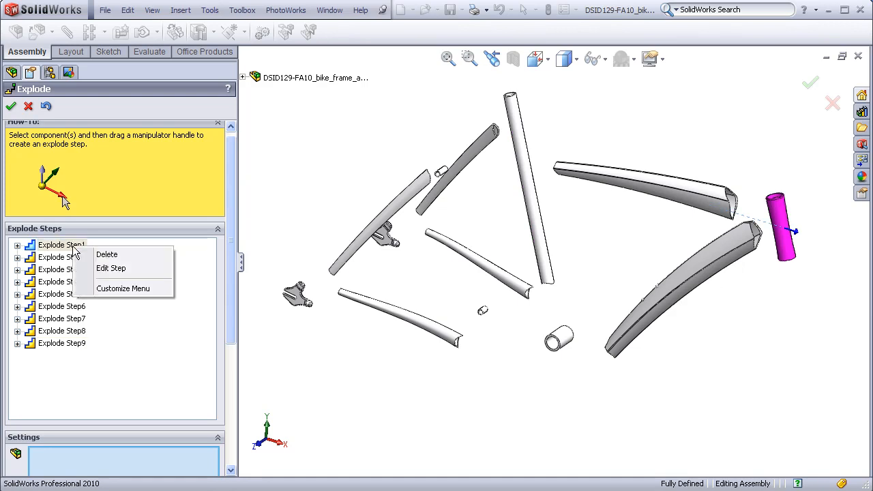
click(109, 269)
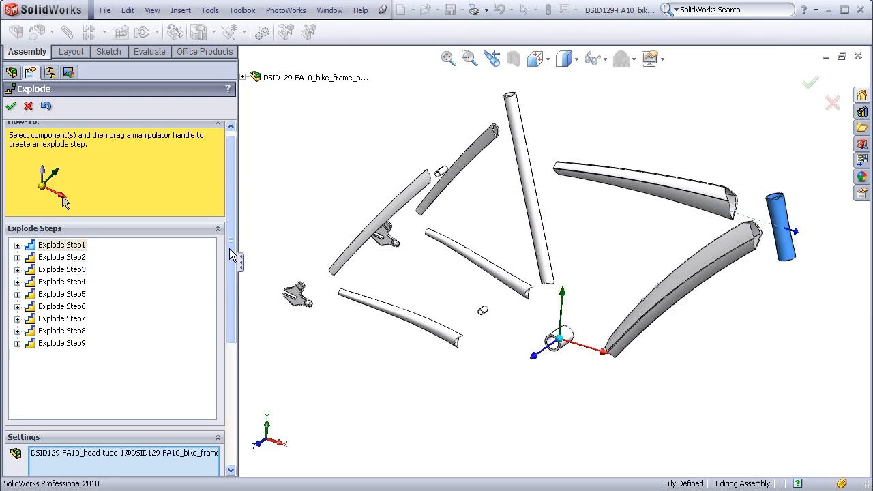
drag(230, 255, 230, 385)
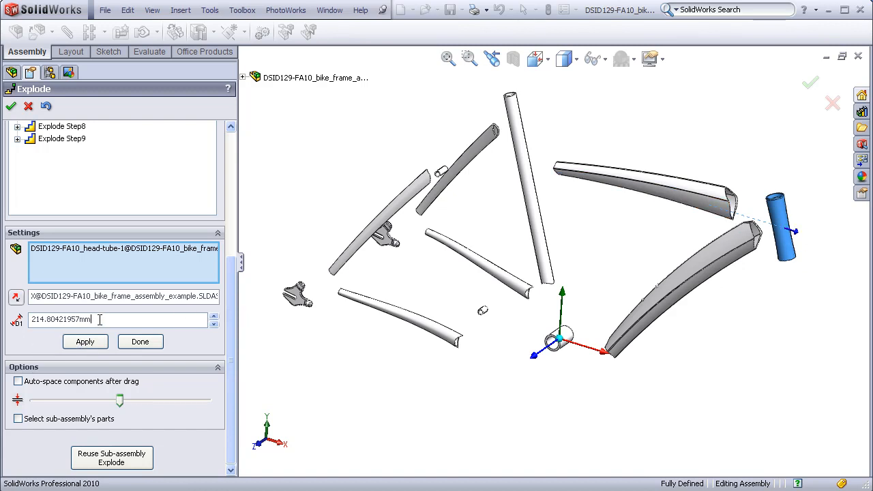
drag(99, 320, 30, 321)
text(250)
key(Return)
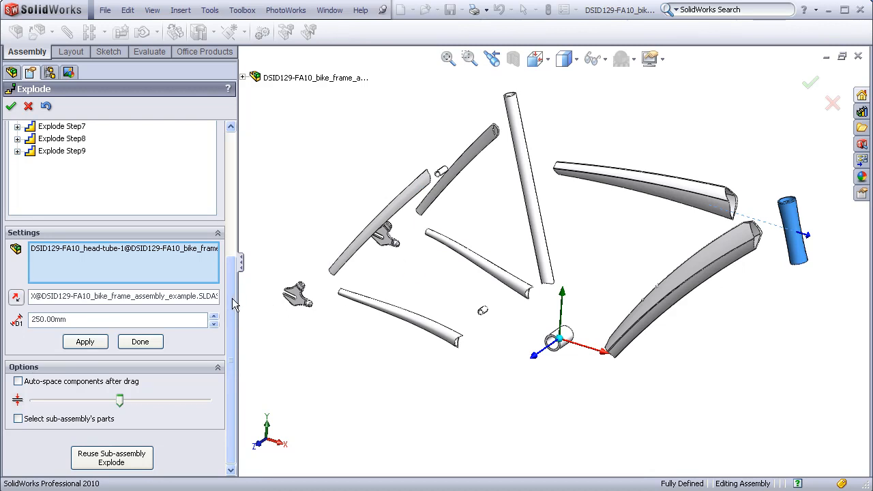
scroll(236, 305, up, 5)
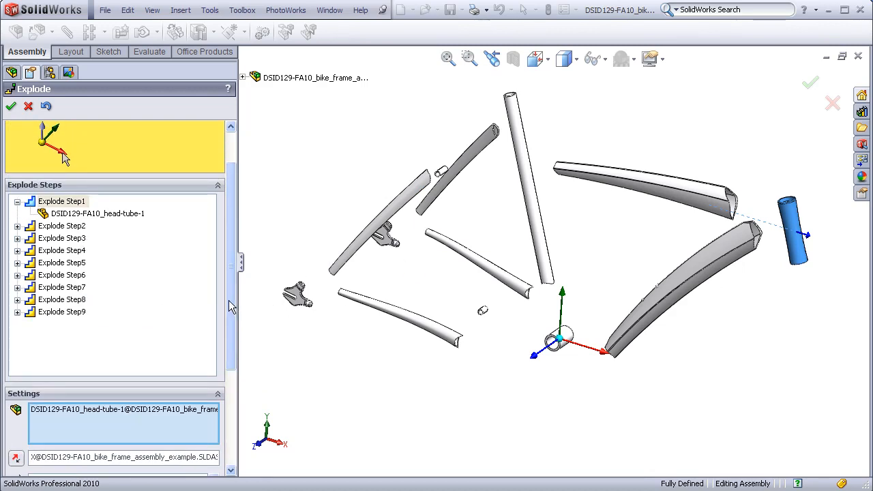
scroll(163, 300, down, 3)
click(140, 369)
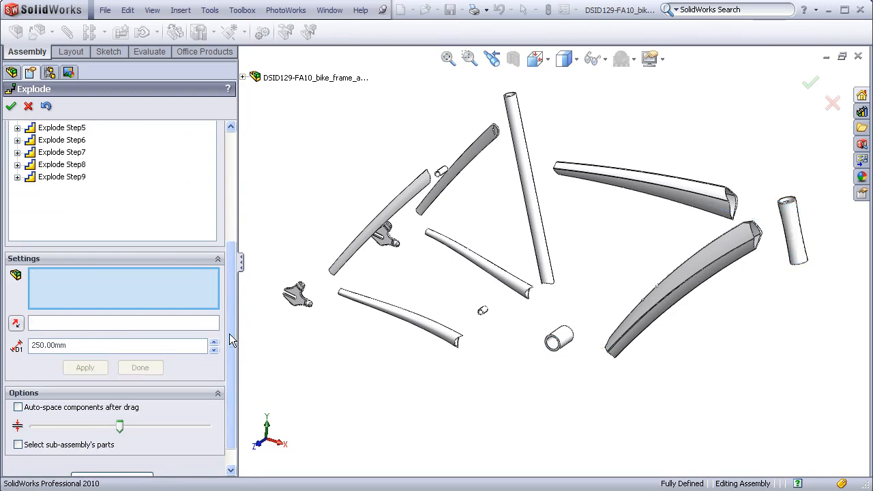
- Open Explode Step5, which moves the right seat stay, dropout and chain stay, for editing and bring its distance setting into reach
drag(232, 341, 235, 243)
click(66, 247)
click(64, 262)
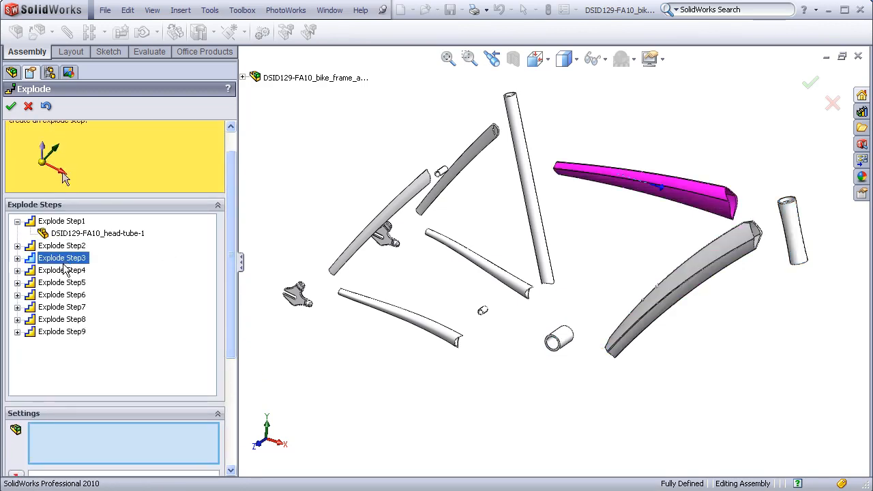
click(65, 283)
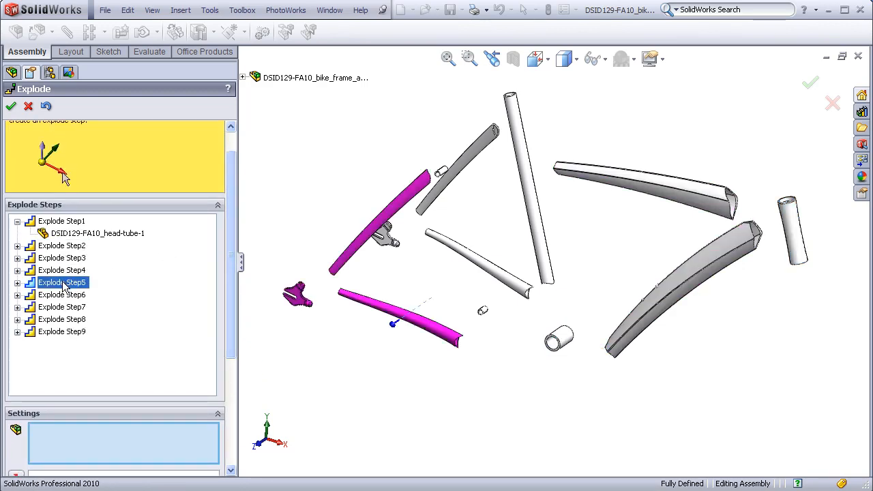
right_click(63, 283)
click(95, 302)
drag(229, 253, 225, 338)
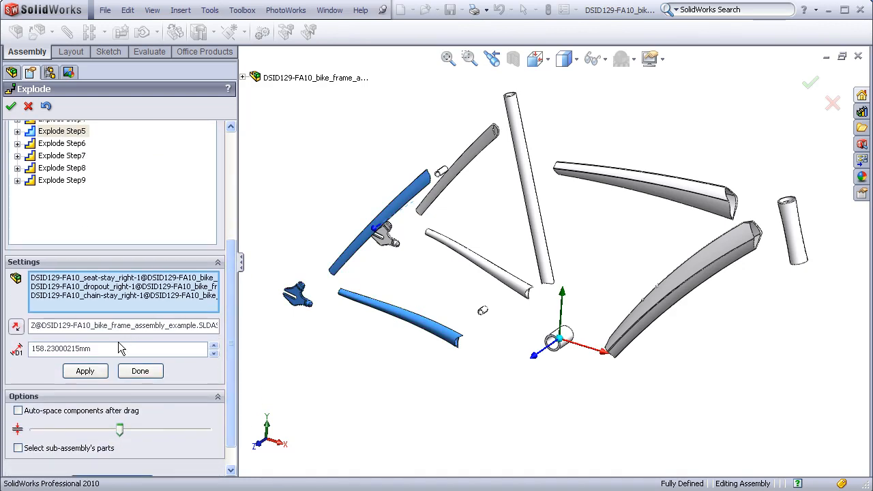